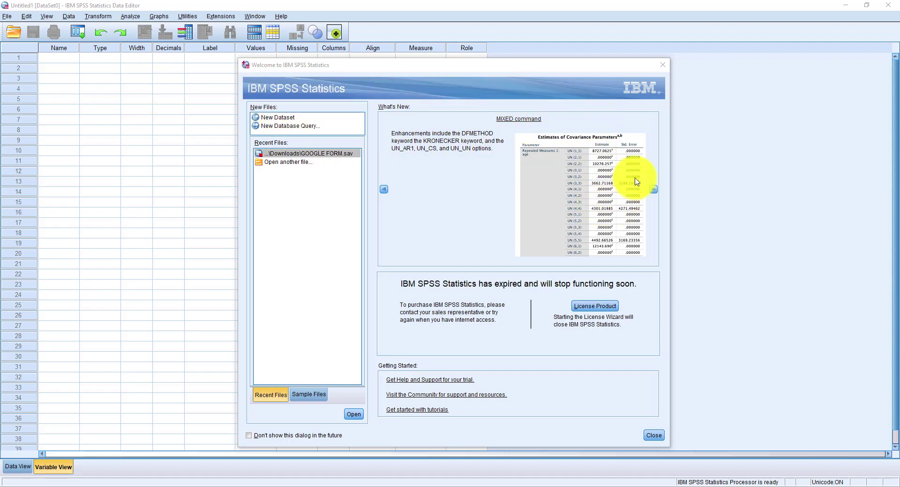
Dismiss the welcome window and look at the empty data sheet before returning to the variable definitions.
{"action": "left_click", "coordinate": [604, 71]}
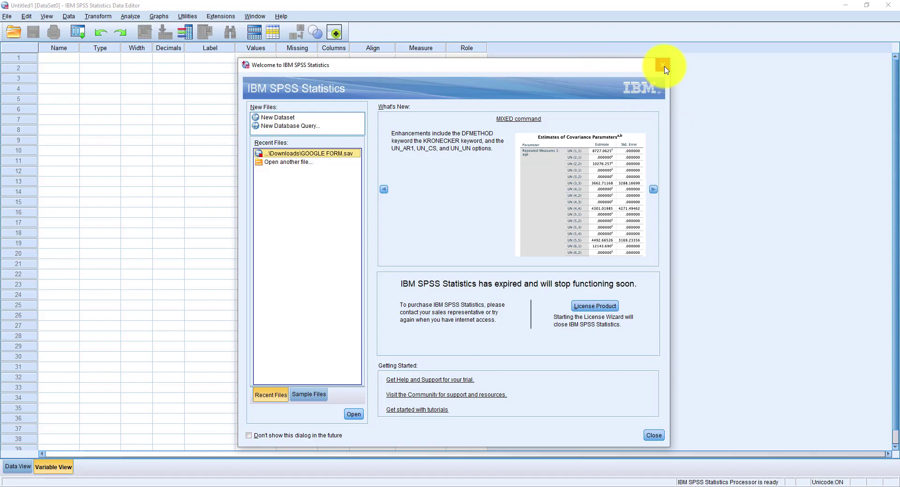
{"action": "left_click", "coordinate": [654, 435]}
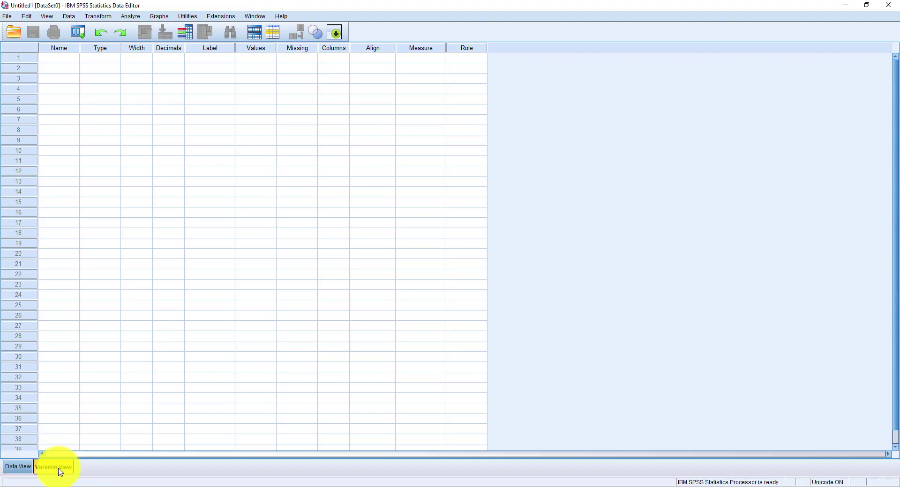
{"action": "left_click", "coordinate": [17, 468]}
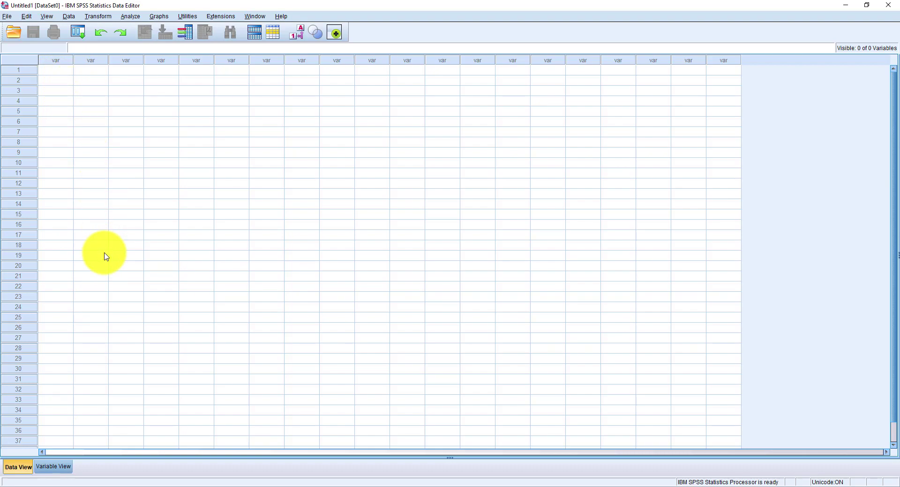
{"action": "left_click", "coordinate": [60, 466]}
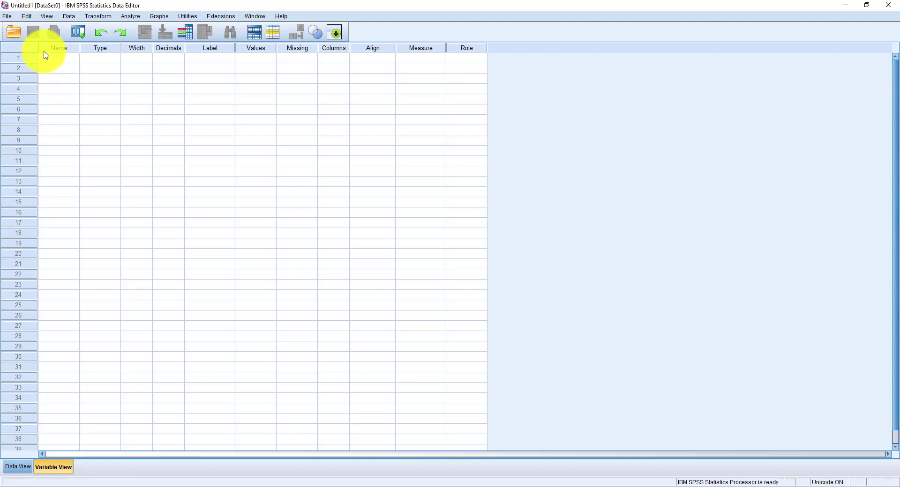
{"action": "left_click", "coordinate": [8, 19]}
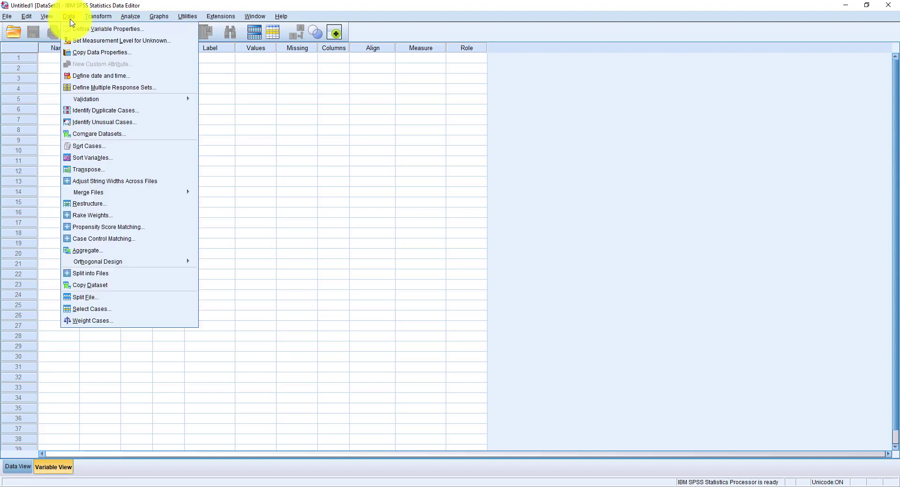
{"action": "mouse_move", "coordinate": [89, 19]}
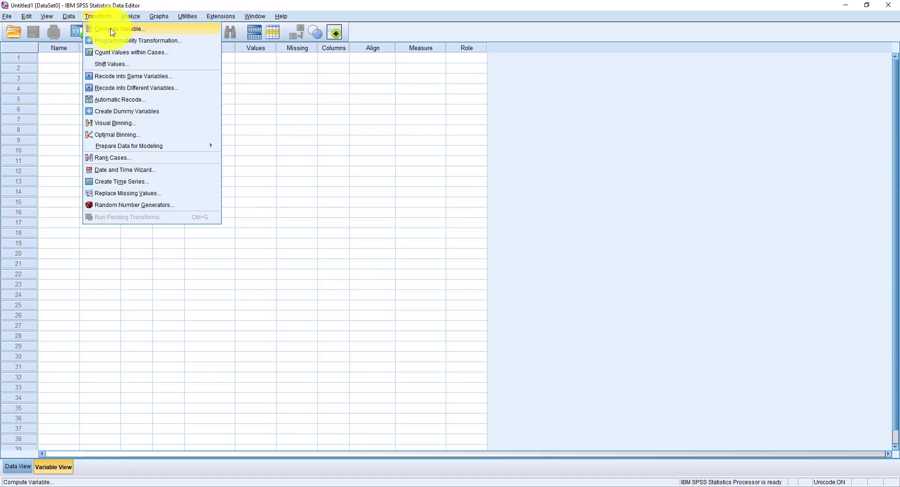
{"action": "mouse_move", "coordinate": [130, 24]}
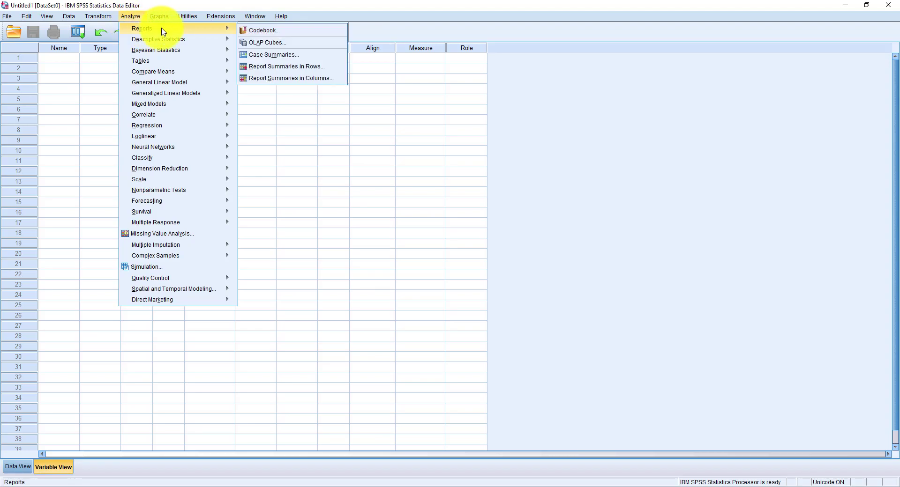
{"action": "mouse_move", "coordinate": [161, 42]}
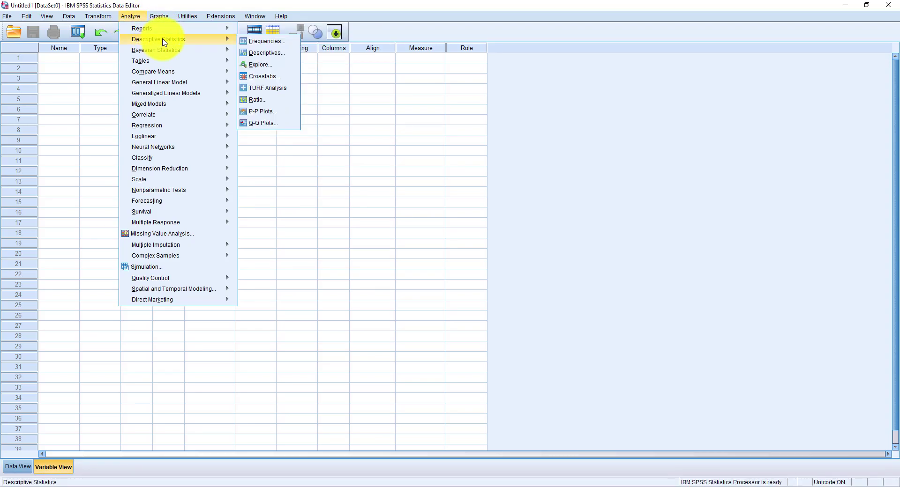
{"action": "mouse_move", "coordinate": [173, 65]}
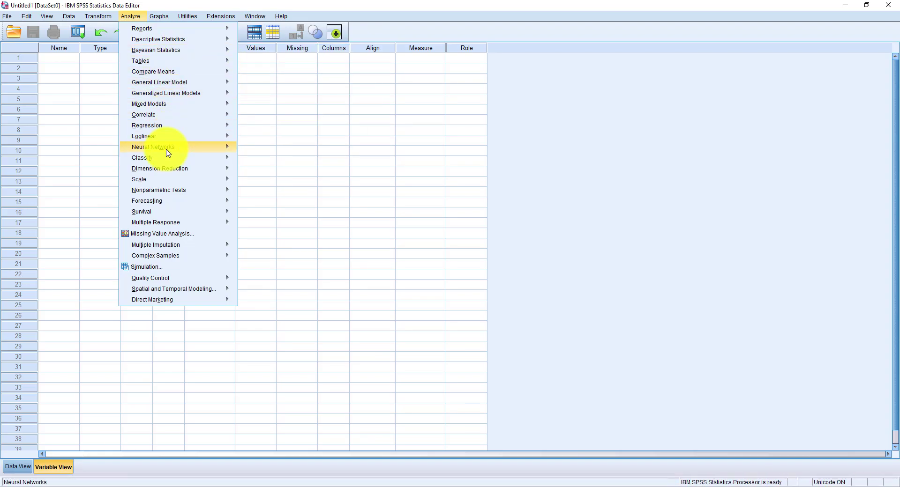
{"action": "mouse_move", "coordinate": [168, 126]}
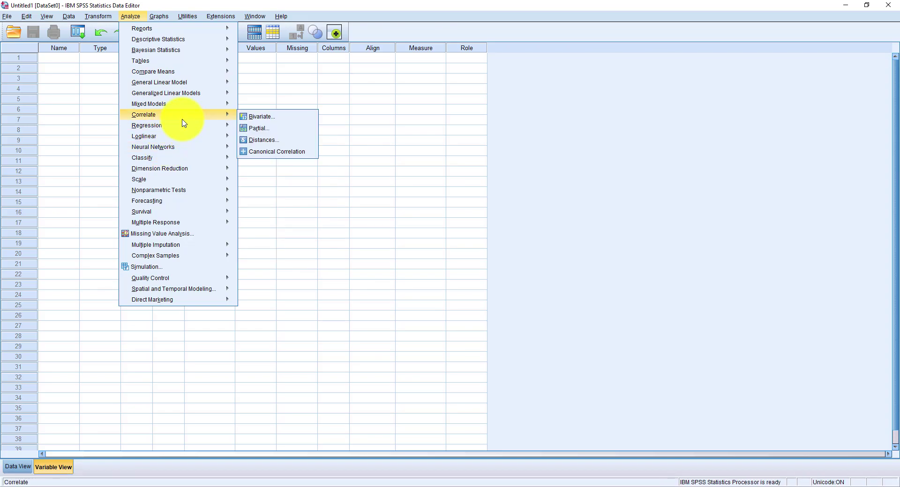
{"action": "mouse_move", "coordinate": [195, 190]}
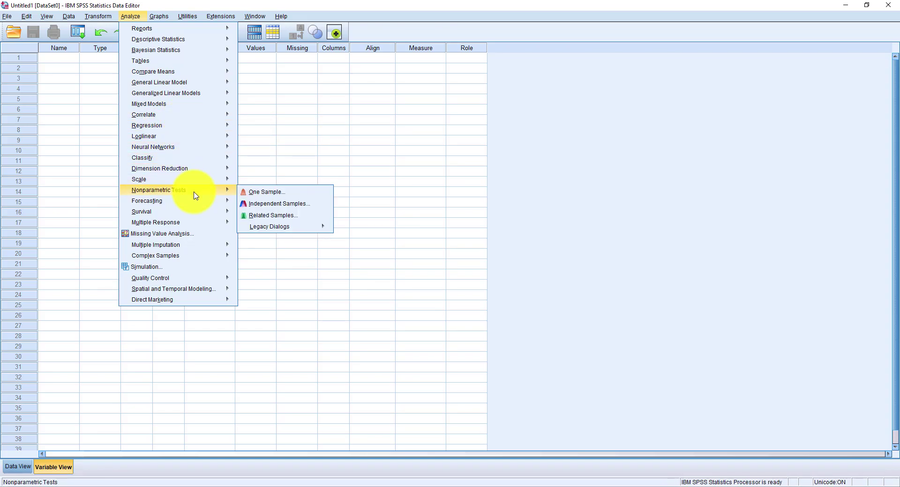
{"action": "mouse_move", "coordinate": [277, 227]}
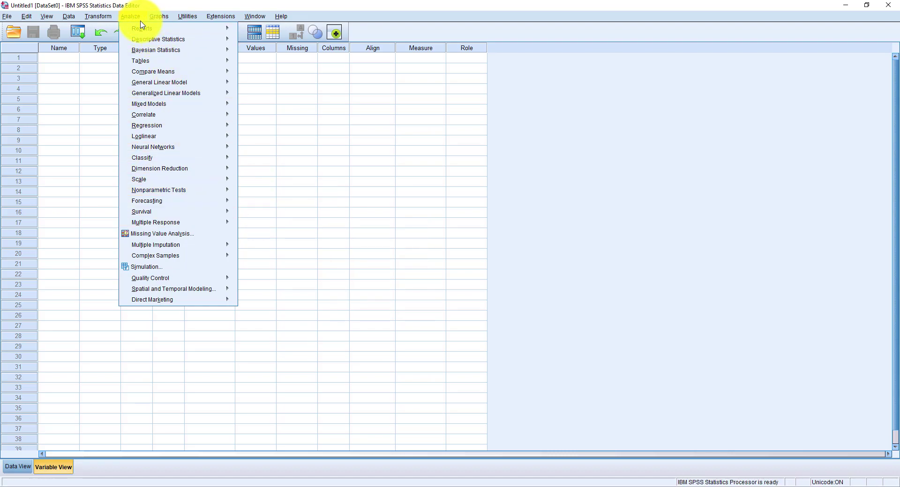
{"action": "mouse_move", "coordinate": [164, 20]}
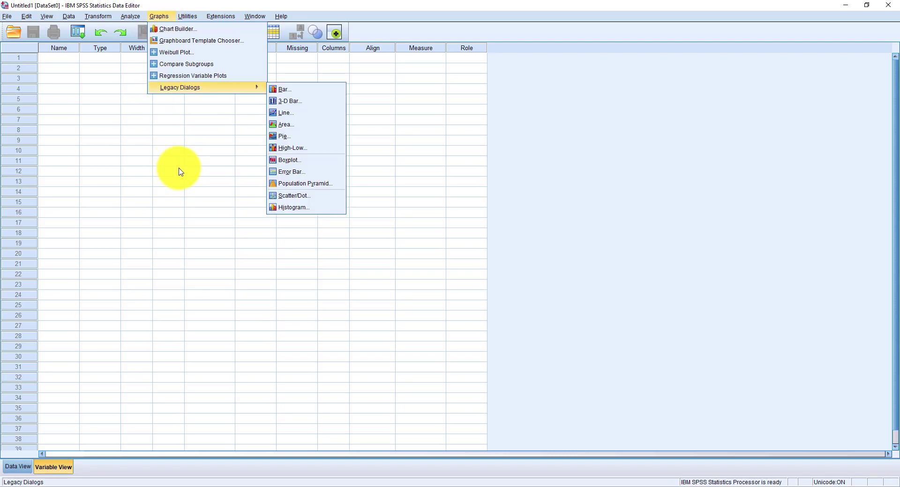
{"action": "left_click", "coordinate": [179, 171]}
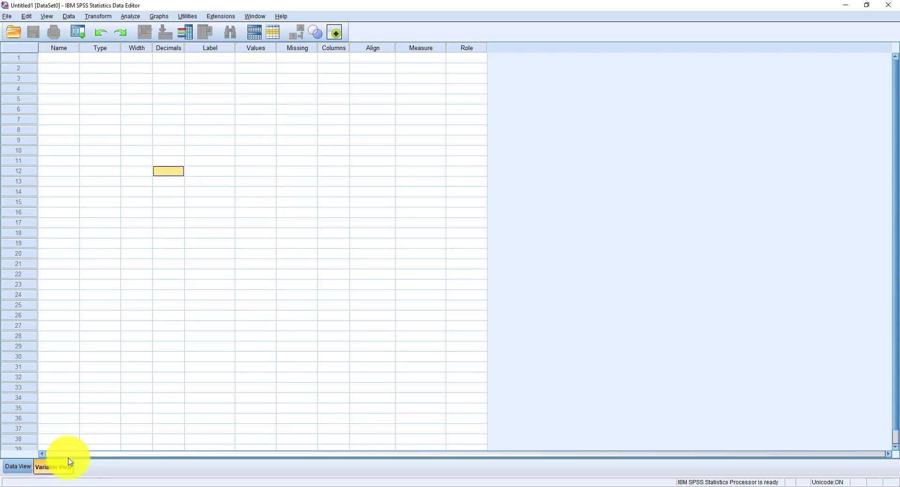
Define the first variable with the name jantina, keeping its numeric type and default width.
{"action": "left_click", "coordinate": [66, 58]}
{"action": "left_click", "coordinate": [65, 58]}
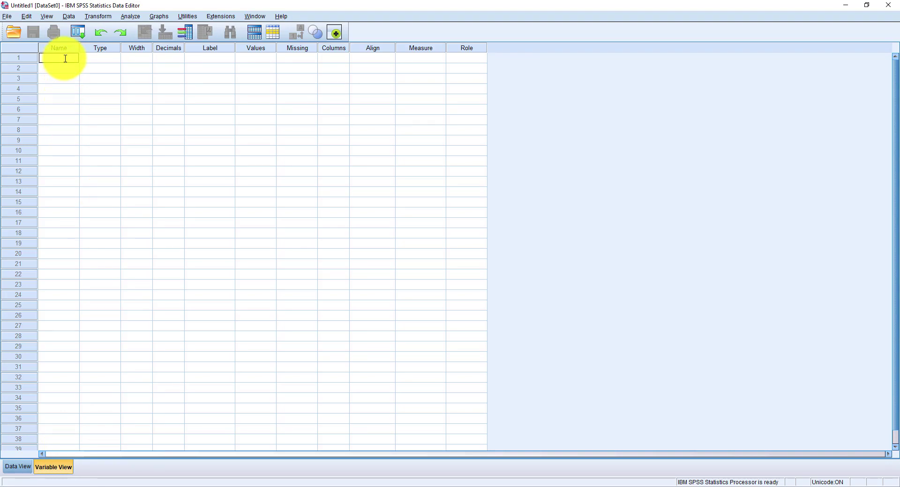
{"action": "type", "text": "januina"}
{"action": "left_click", "coordinate": [91, 67]}
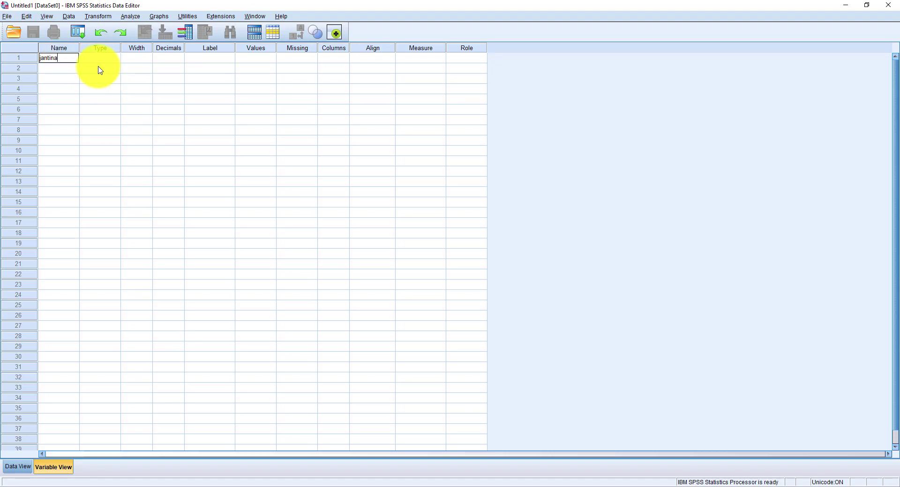
{"action": "left_click", "coordinate": [97, 59]}
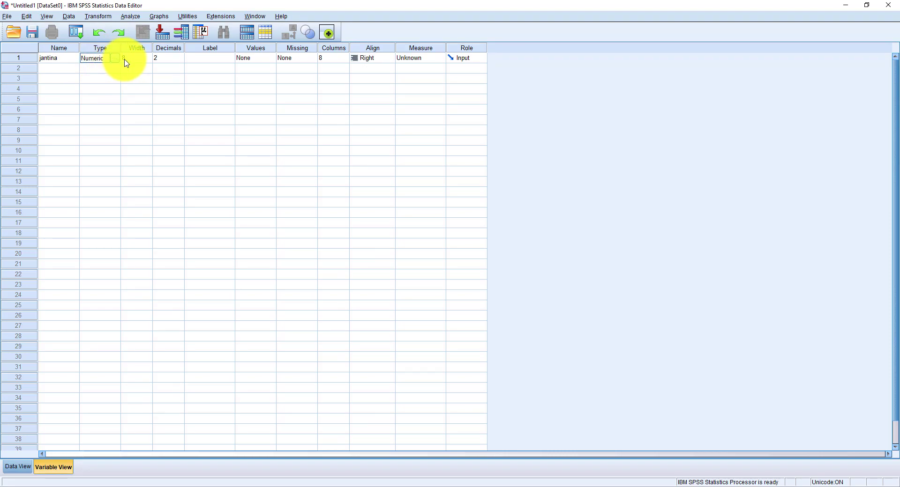
{"action": "left_click", "coordinate": [149, 60]}
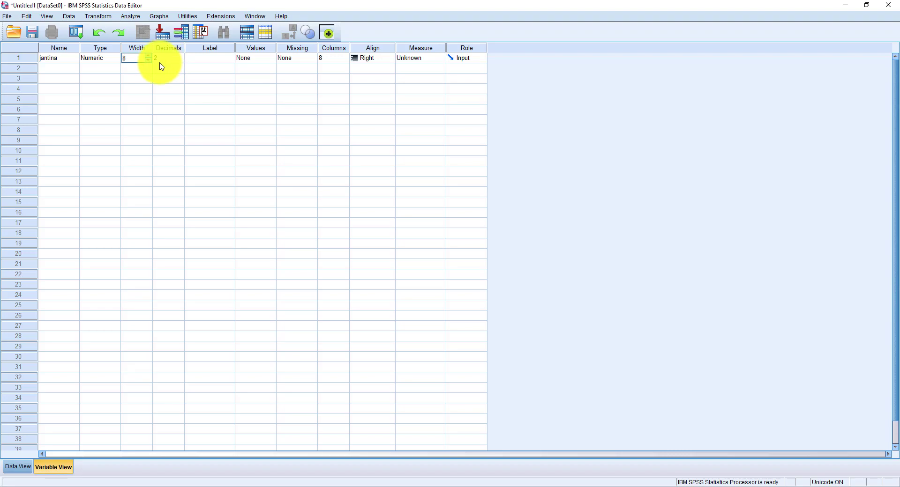
Try to set the decimal places of the jantina variable to 8.
{"action": "left_click", "coordinate": [162, 60]}
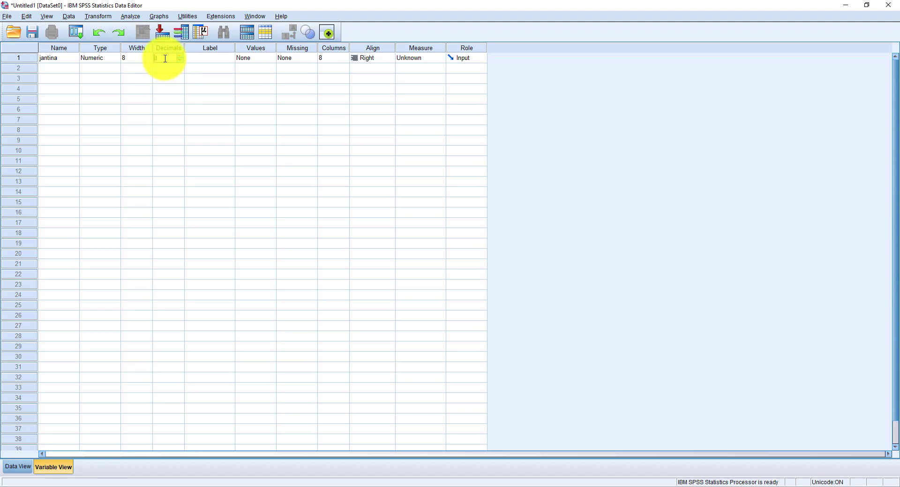
{"action": "double_click", "coordinate": [163, 58]}
{"action": "type", "text": "8"}
{"action": "key", "text": "Tab"}
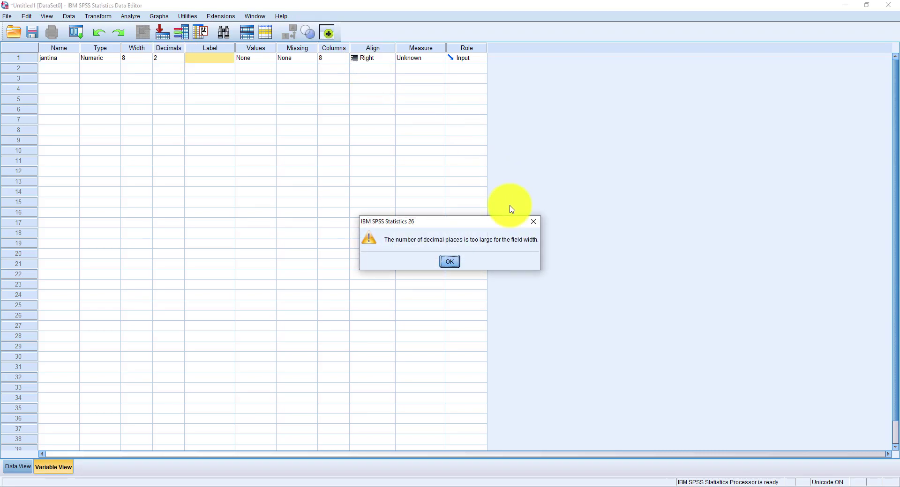
{"action": "left_click", "coordinate": [534, 222]}
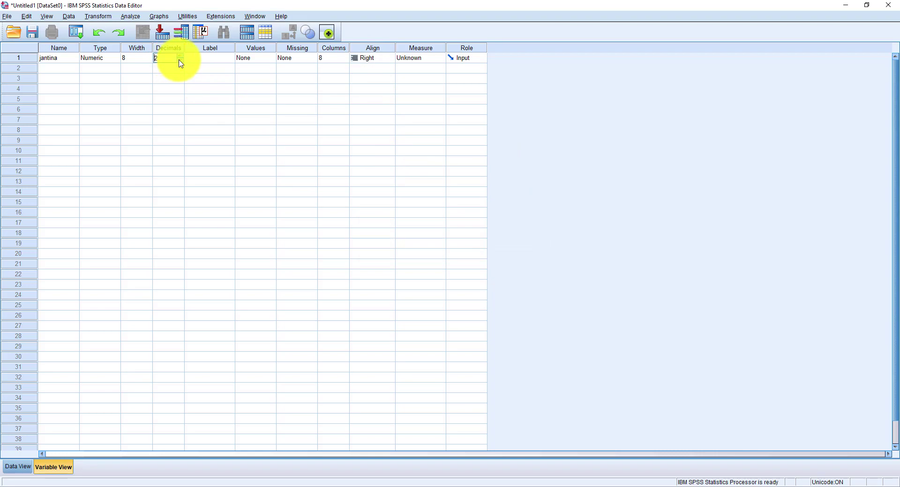
Set the decimal places of the jantina variable to 0.
{"action": "type", "text": "0"}
{"action": "left_click", "coordinate": [223, 58]}
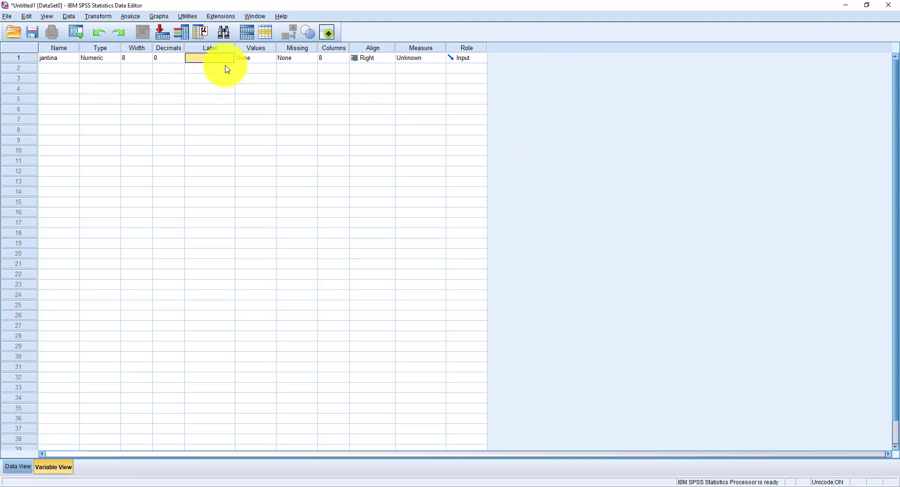
Add a value label to the jantina variable that assigns Lelaki to the value 1.
{"action": "left_click", "coordinate": [257, 58]}
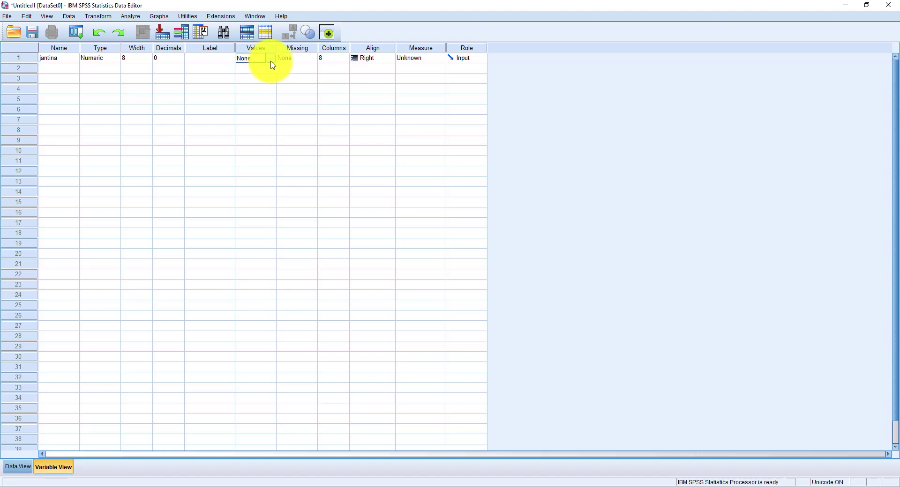
{"action": "left_click", "coordinate": [270, 60]}
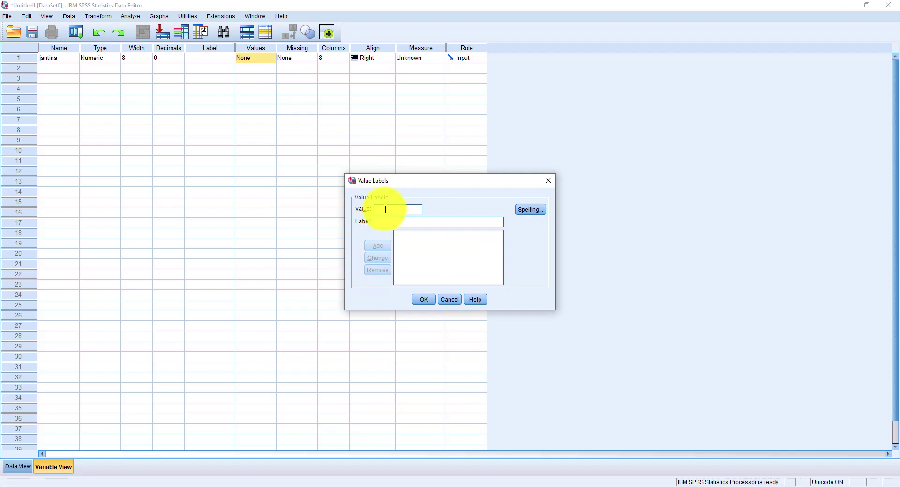
{"action": "type", "text": "1 = \""}
{"action": "type", "text": "Le"}
{"action": "type", "text": "laki"}
{"action": "key", "text": "Return"}
Add the label Perempuan for value 2, apply the value labels to jantina and review the label list.
{"action": "left_click", "coordinate": [386, 209]}
{"action": "left_click", "coordinate": [381, 221]}
{"action": "type", "text": "Perempuan"}
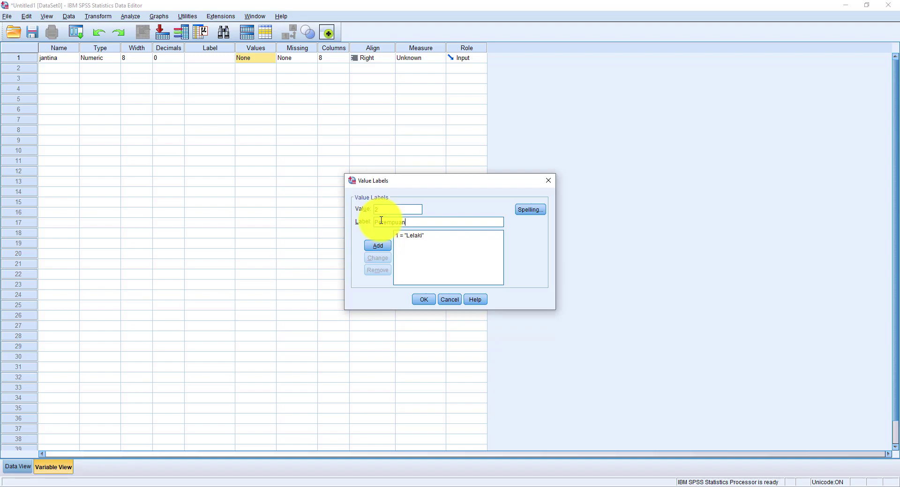
{"action": "key", "text": "Return"}
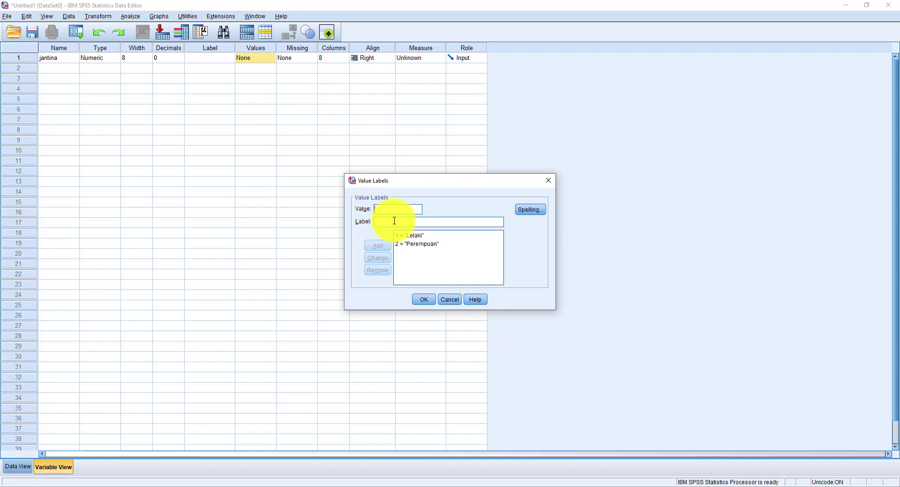
{"action": "left_click", "coordinate": [424, 300]}
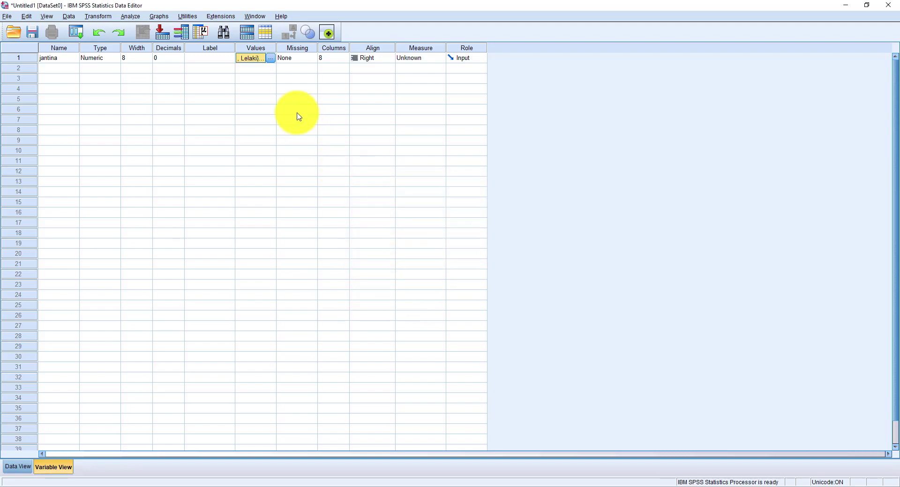
{"action": "left_click", "coordinate": [271, 58]}
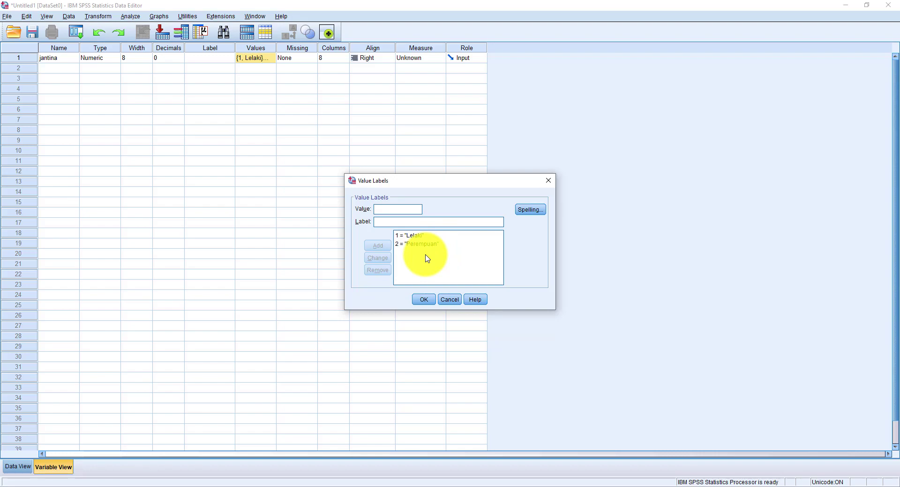
{"action": "left_click", "coordinate": [423, 299]}
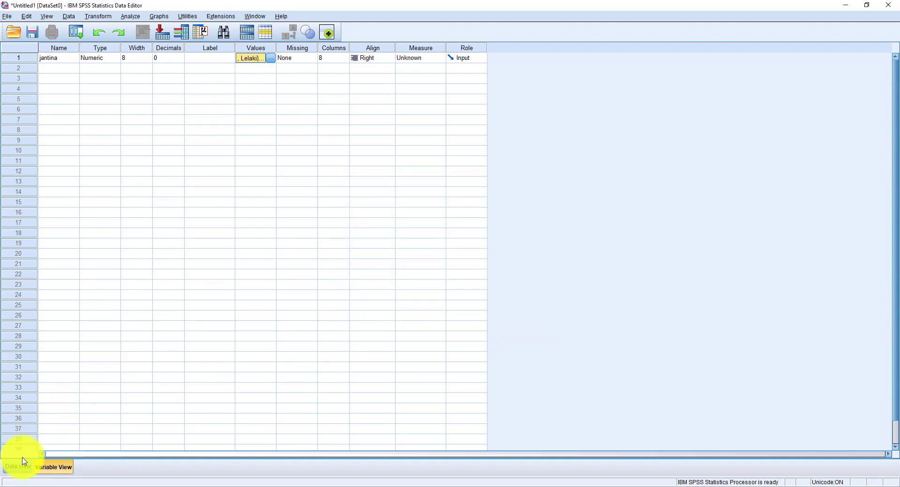
Enter 1 and 2 as the jantina values of the first two cases in the data sheet.
{"action": "left_click", "coordinate": [19, 467]}
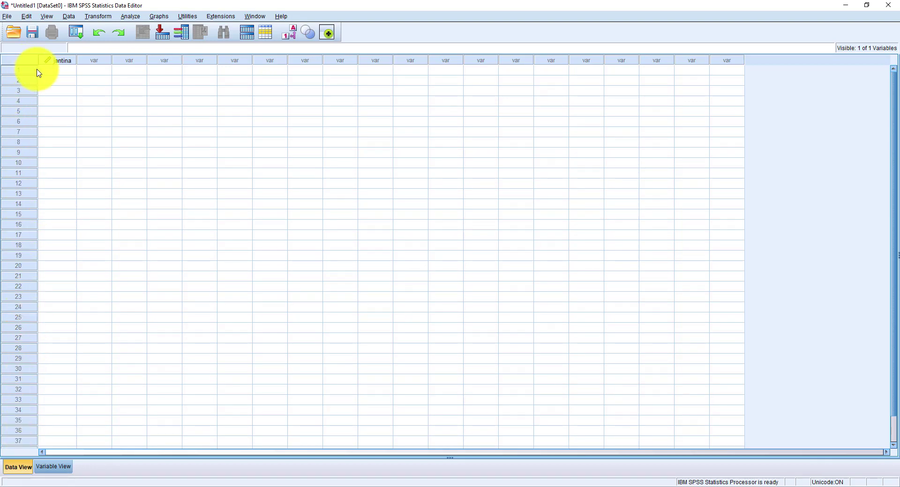
{"action": "left_click", "coordinate": [58, 71]}
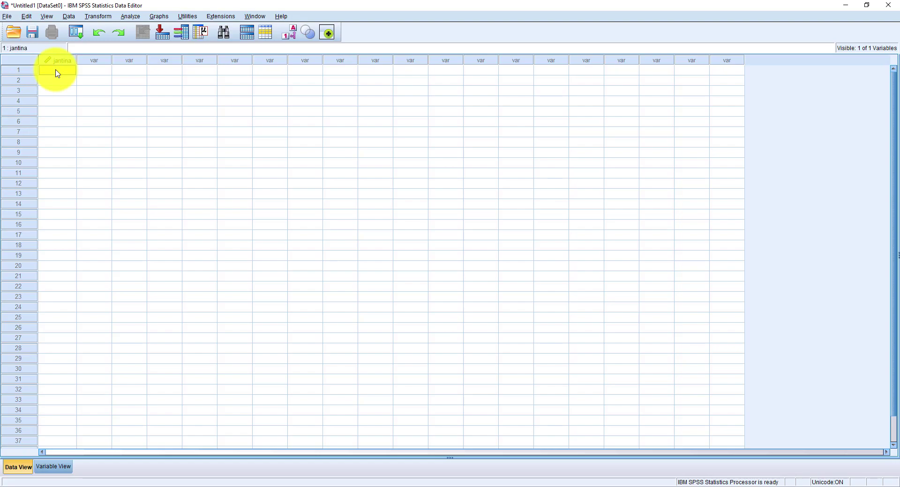
{"action": "type", "text": "1"}
{"action": "key", "text": "Return"}
{"action": "type", "text": "2"}
{"action": "key", "text": "Return"}
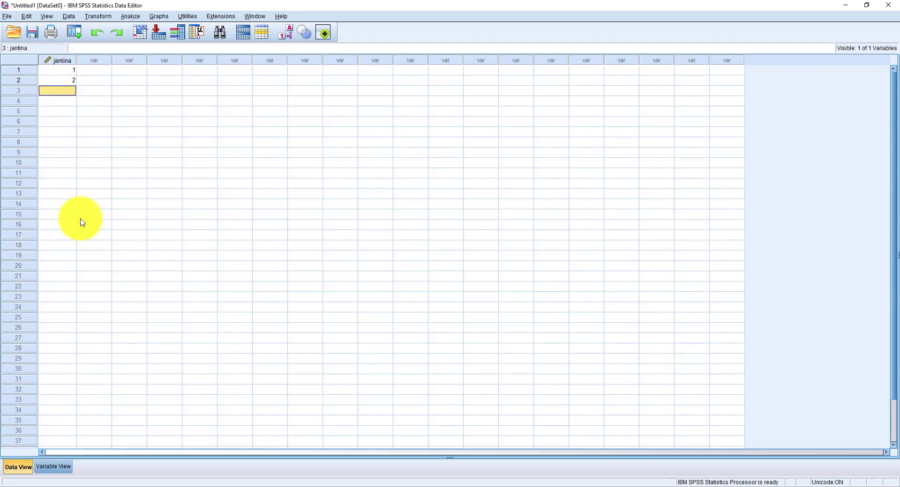
Set the alignment of the jantina variable to Center in the variable definitions.
{"action": "left_click", "coordinate": [55, 466]}
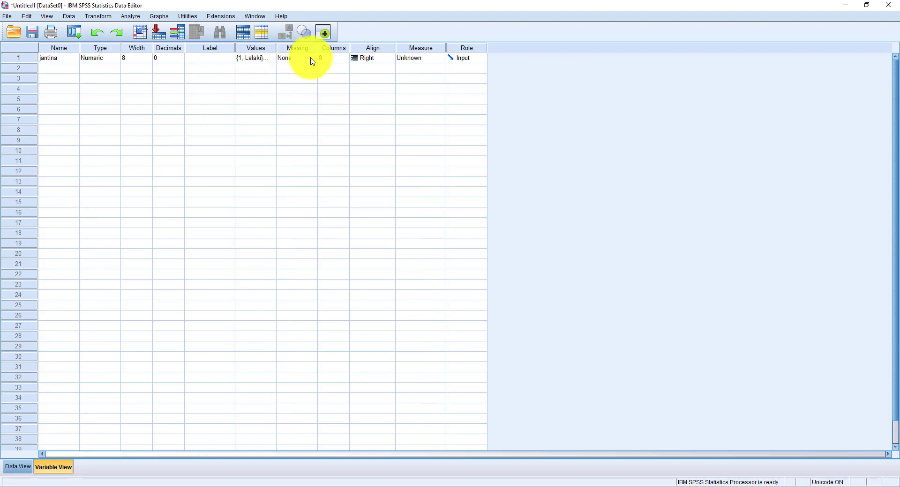
{"action": "left_click", "coordinate": [371, 63]}
{"action": "left_click", "coordinate": [371, 63]}
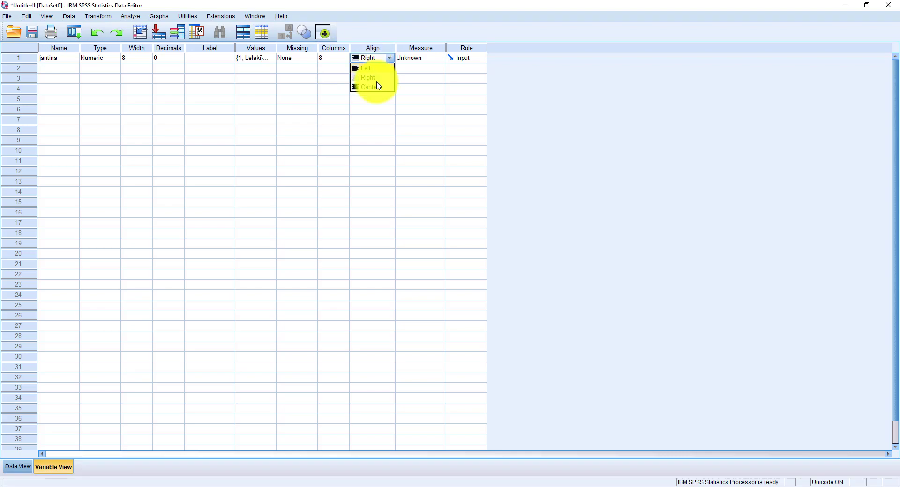
{"action": "left_click", "coordinate": [377, 79]}
{"action": "left_click", "coordinate": [370, 58]}
{"action": "left_click", "coordinate": [373, 86]}
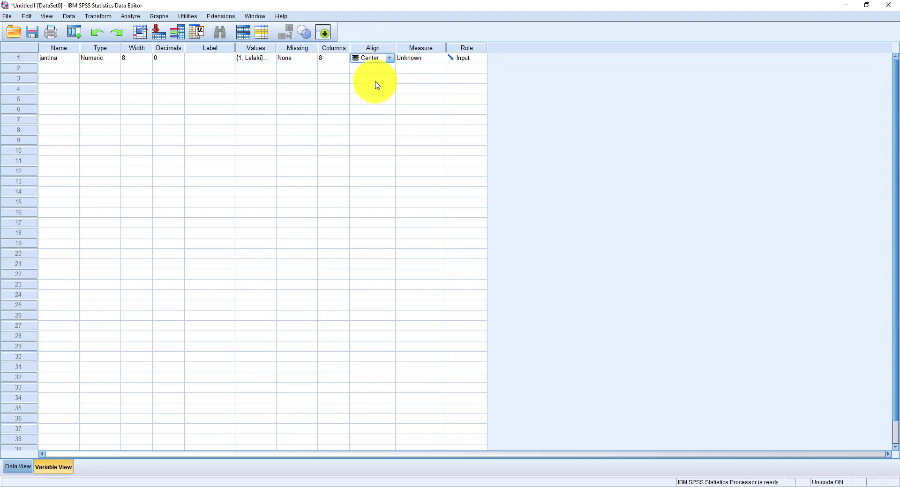
Try Scale as the measurement level of the jantina variable and check the variable in the data sheet.
{"action": "left_click", "coordinate": [432, 58]}
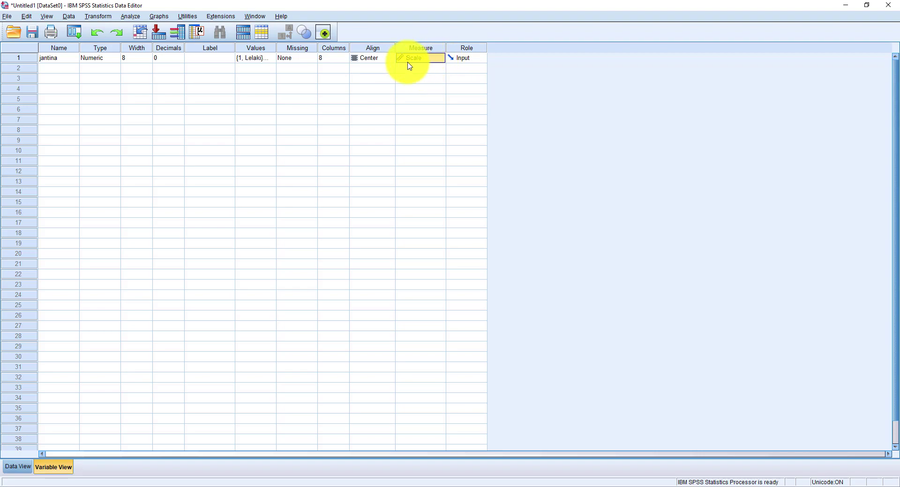
{"action": "left_click", "coordinate": [18, 467]}
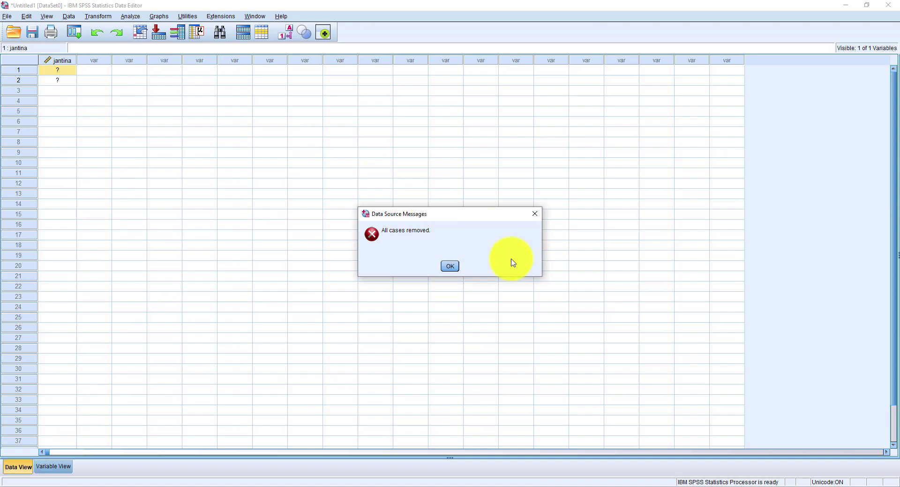
{"action": "left_click", "coordinate": [450, 266]}
Set the measurement level of the jantina variable to Nominal in the variable definitions.
{"action": "left_click", "coordinate": [57, 468]}
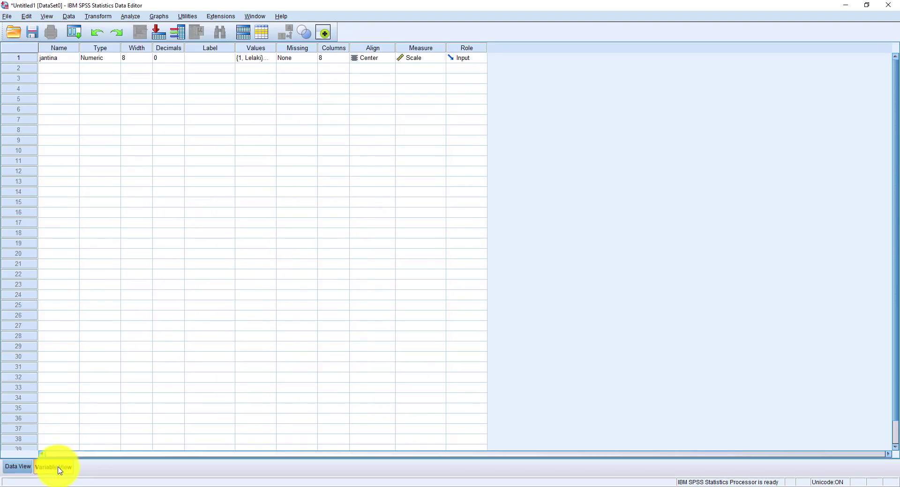
{"action": "left_click", "coordinate": [402, 64]}
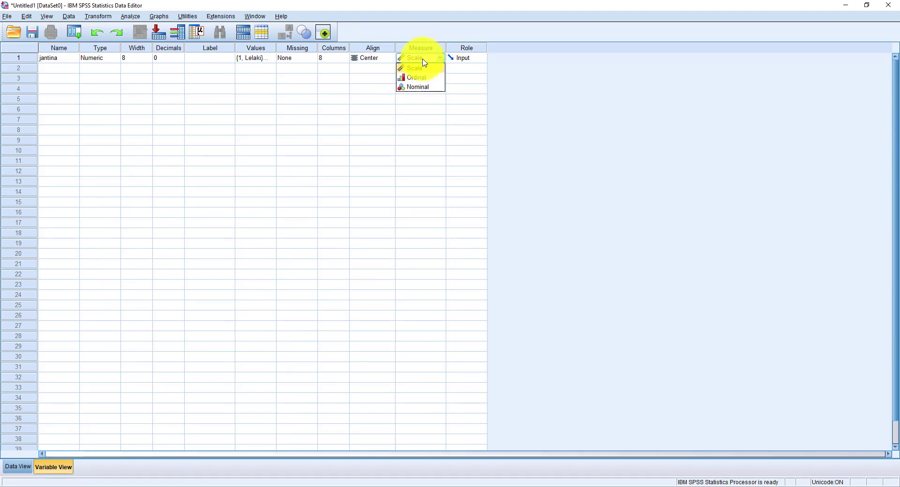
{"action": "left_click", "coordinate": [422, 86]}
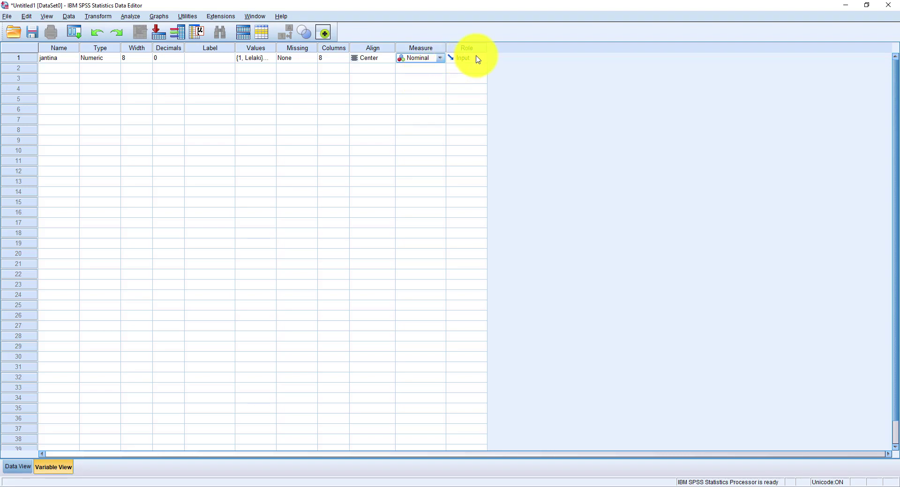
Re-enter 1 and 2 as the jantina values of the first two cases in the data sheet.
{"action": "left_click", "coordinate": [20, 470]}
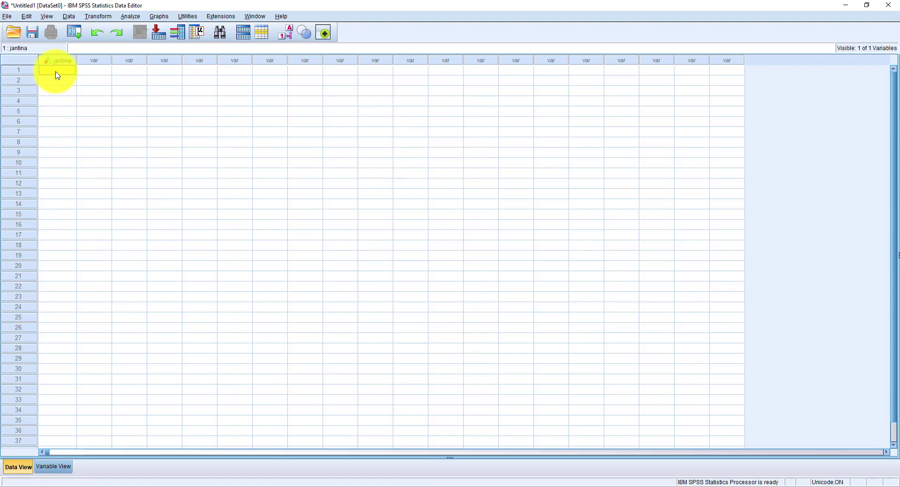
{"action": "type", "text": "1"}
{"action": "key", "text": "Return"}
{"action": "type", "text": "2"}
{"action": "key", "text": "Return"}
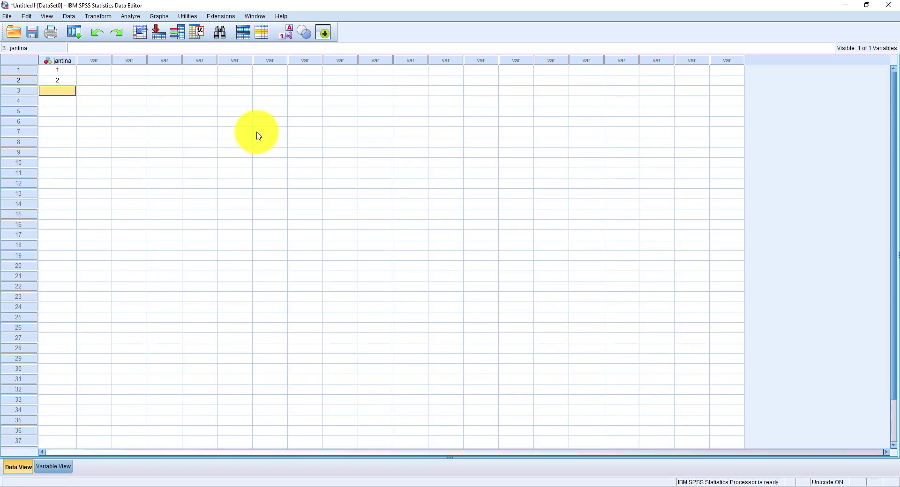